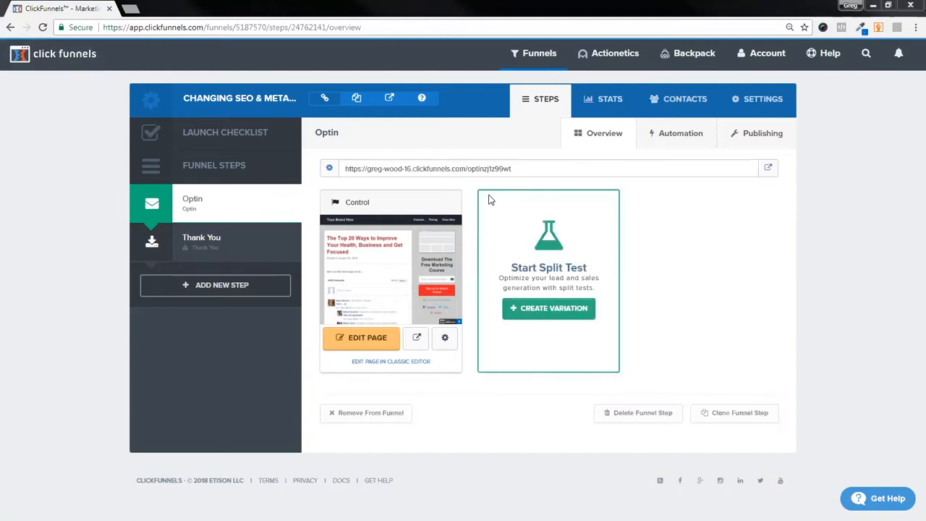
# Step: Open the account's API integrations settings and look over the services already connected
pyautogui.click(765, 56)
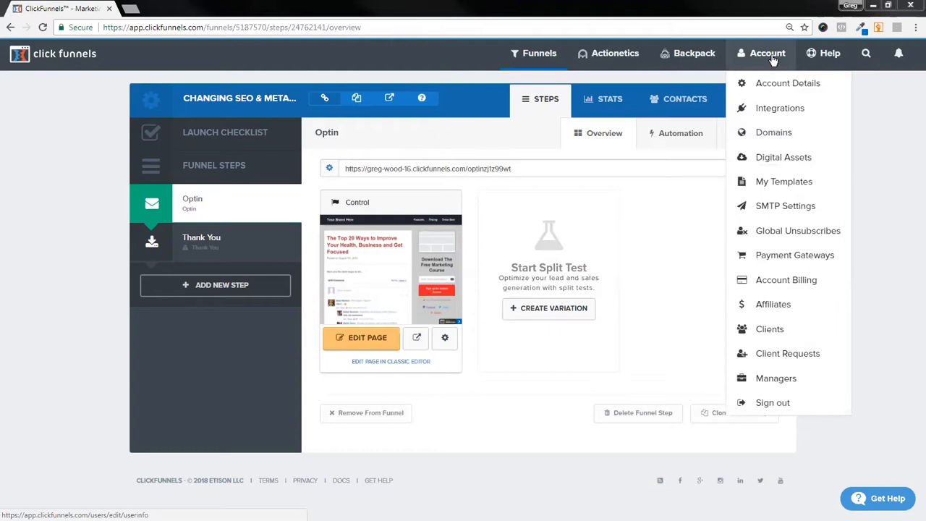
pyautogui.click(783, 110)
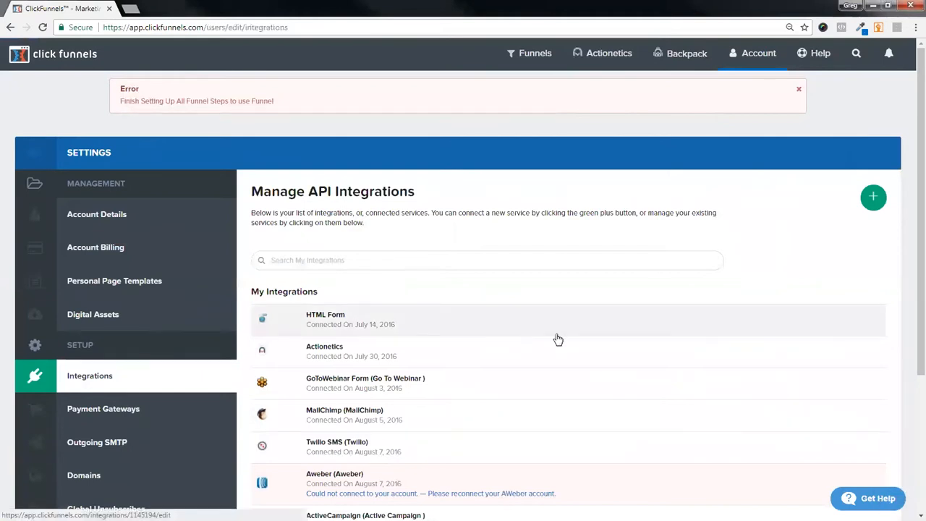
pyautogui.scroll(-2, 567, 280)
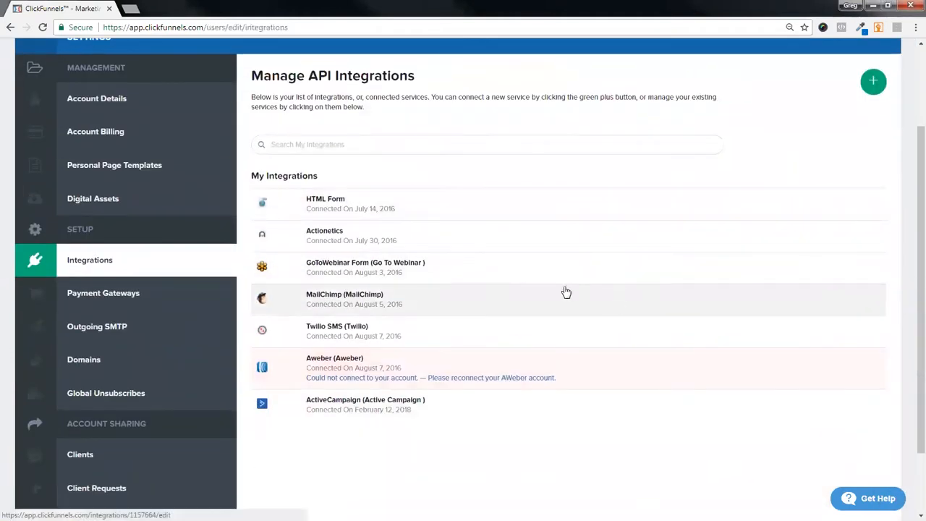
pyautogui.scroll(3, 562, 292)
pyautogui.scroll(-1, 544, 314)
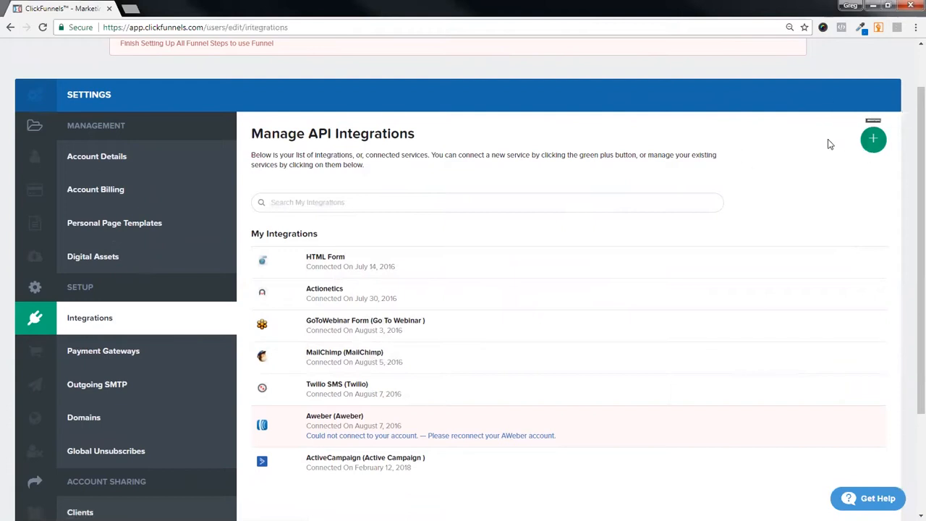
# Step: Start adding a new integration and browse the available services in the Email category
pyautogui.click(874, 140)
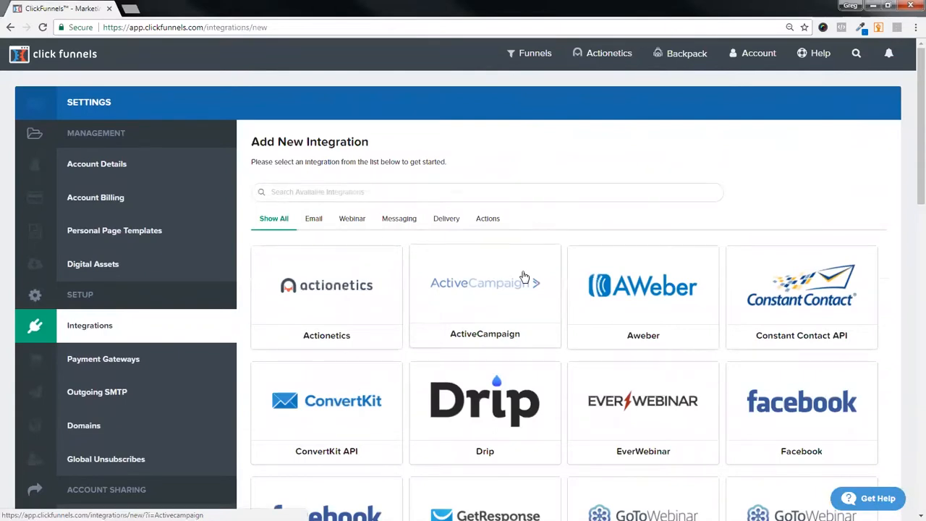
pyautogui.scroll(-2, 524, 277)
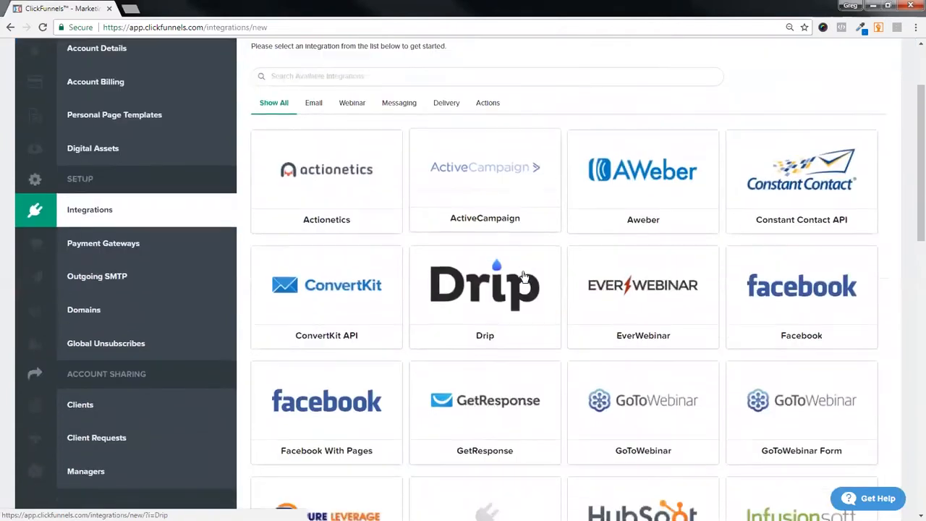
pyautogui.scroll(1, 506, 275)
pyautogui.click(315, 168)
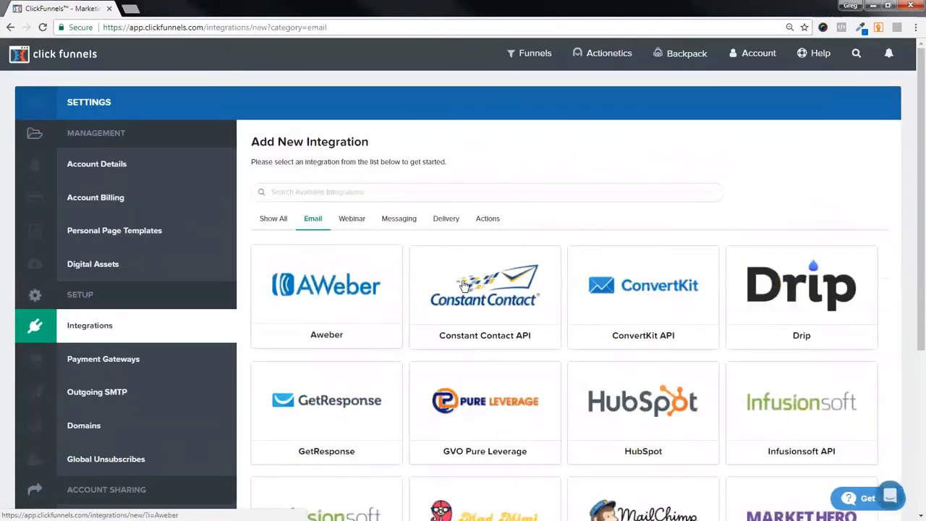
pyautogui.scroll(-2, 550, 343)
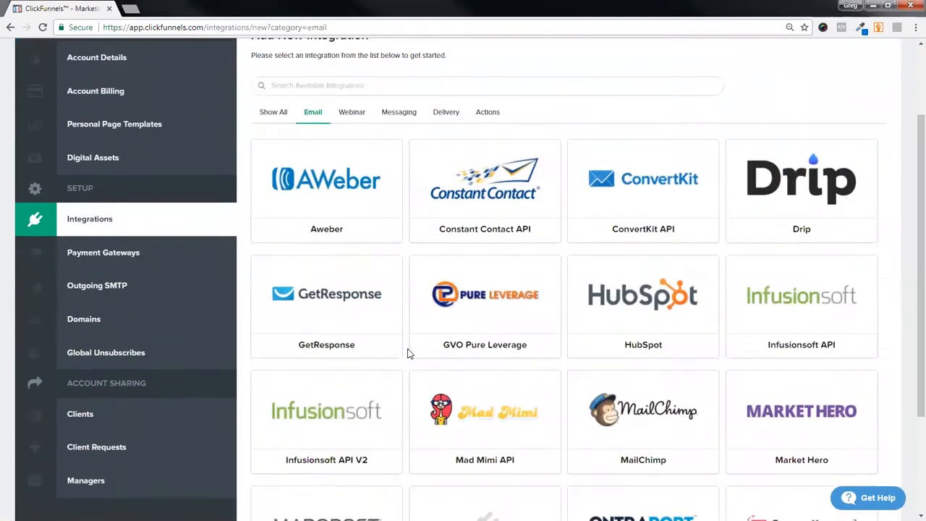
pyautogui.scroll(2, 408, 354)
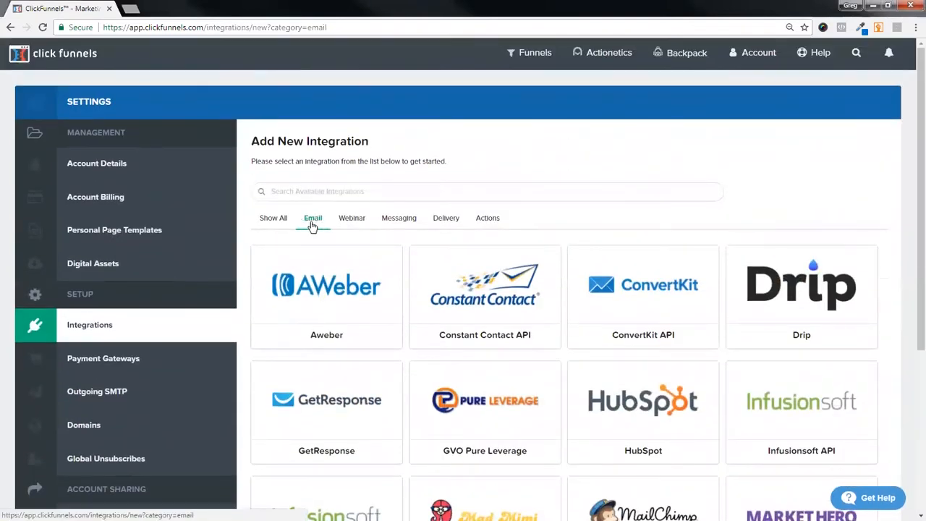
# Step: Browse the Webinar, Messaging, Delivery, Actions and Email integration categories, and return to showing all integrations
pyautogui.click(352, 220)
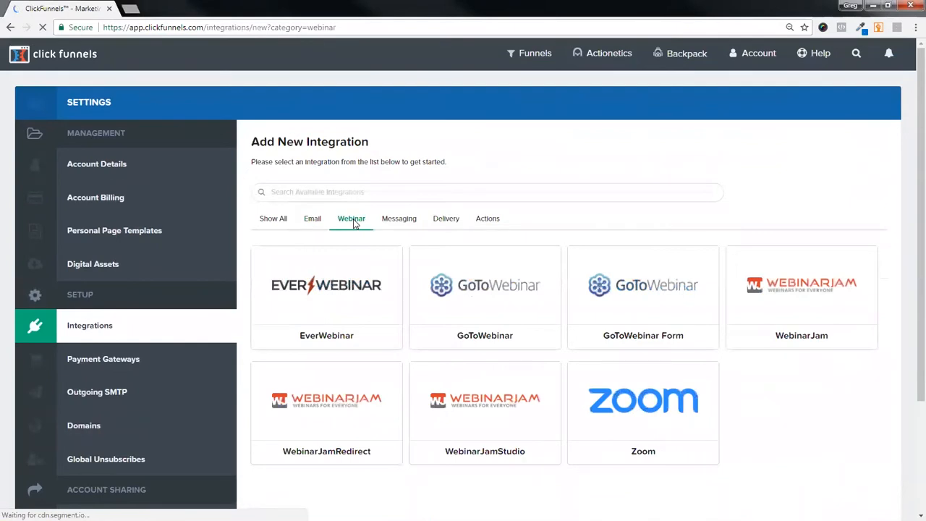
pyautogui.click(397, 221)
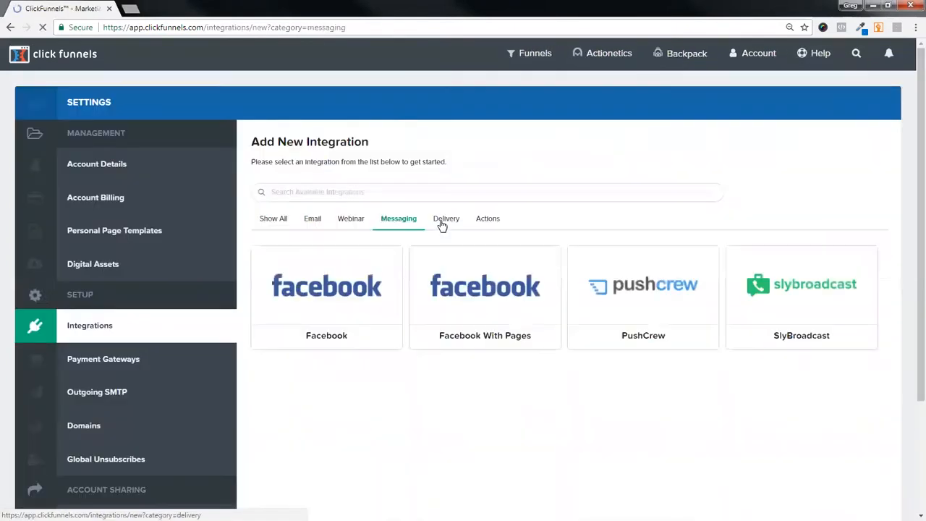
pyautogui.click(443, 220)
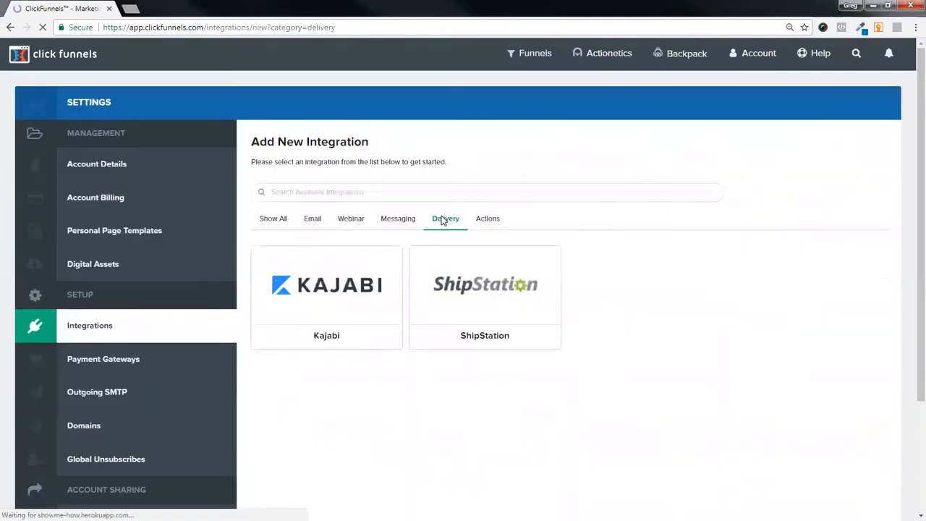
pyautogui.click(485, 221)
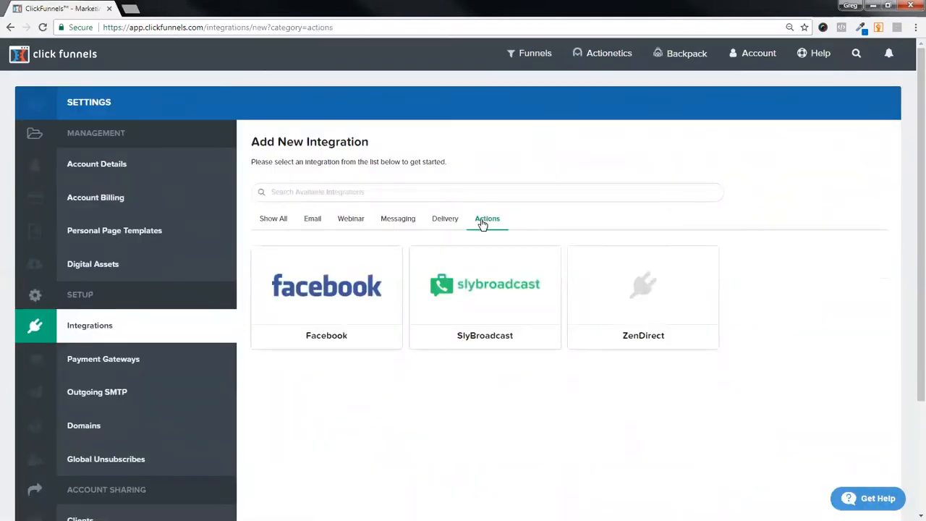
pyautogui.click(314, 221)
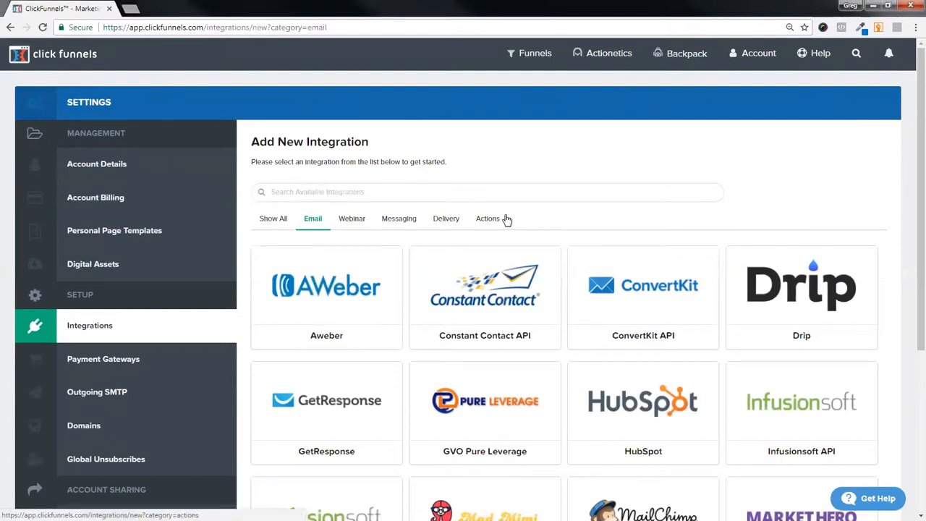
pyautogui.click(272, 220)
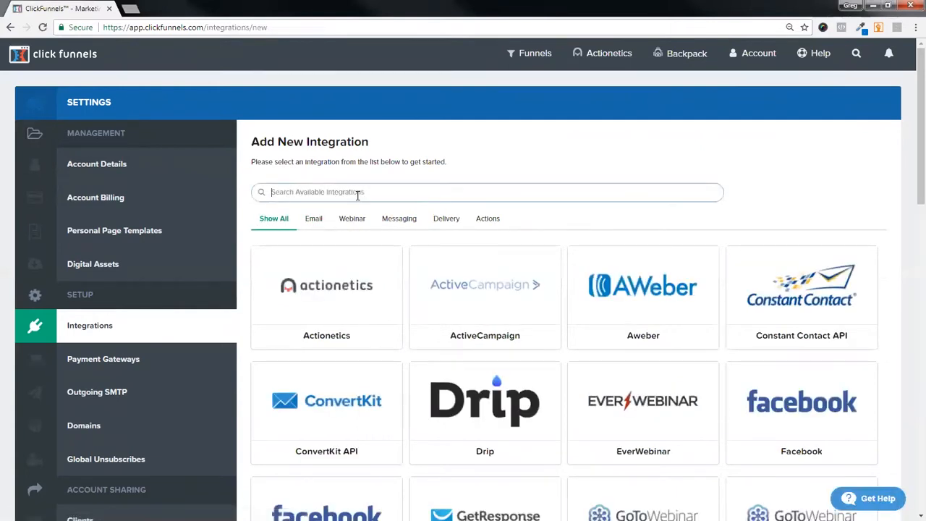
# Step: Search the available integrations for "Mai", "Awe" and "Go" in turn, and clear the search
pyautogui.write('Mai')
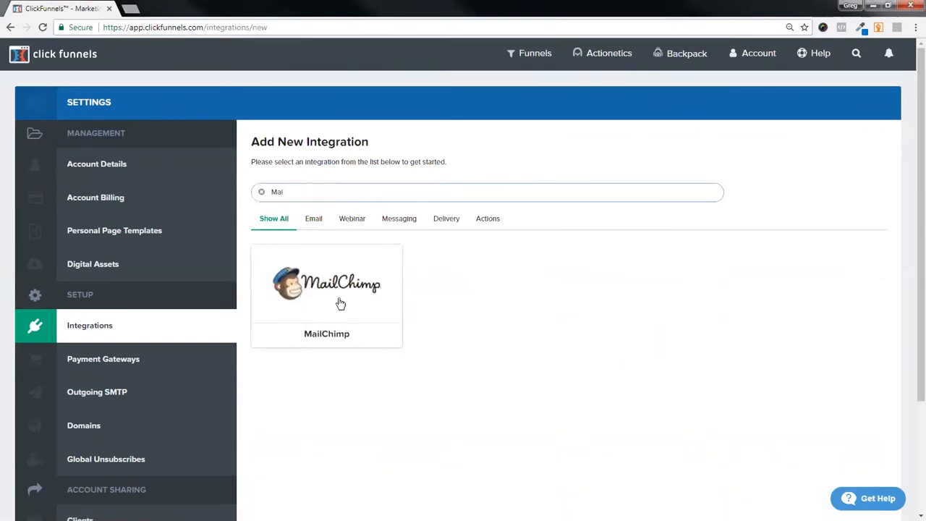
pyautogui.press('BackSpace')
pyautogui.press('BackSpace')
pyautogui.press('BackSpace')
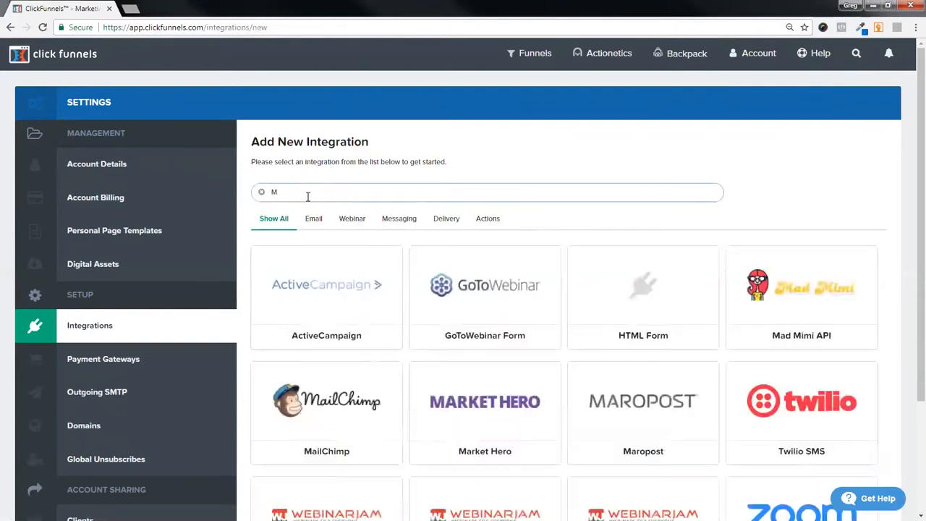
pyautogui.write('Awe')
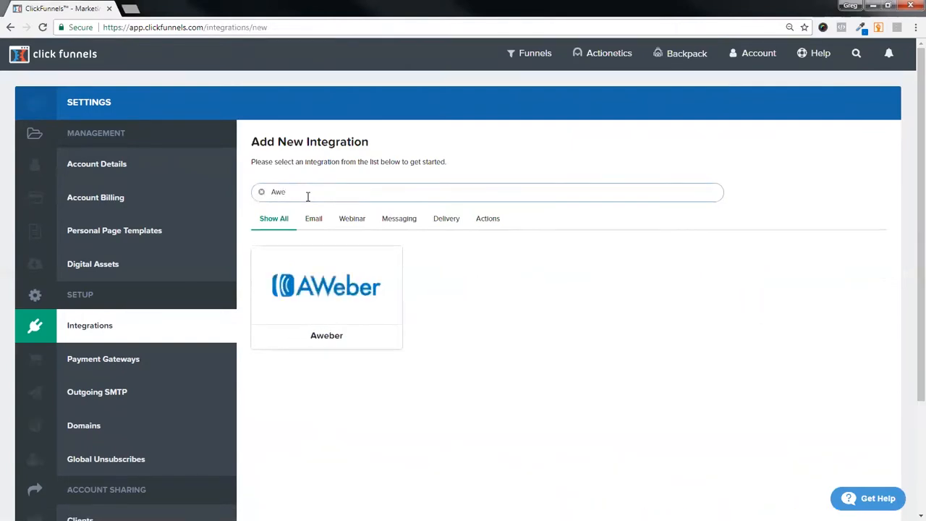
pyautogui.press('BackSpace')
pyautogui.press('BackSpace')
pyautogui.write('Go')
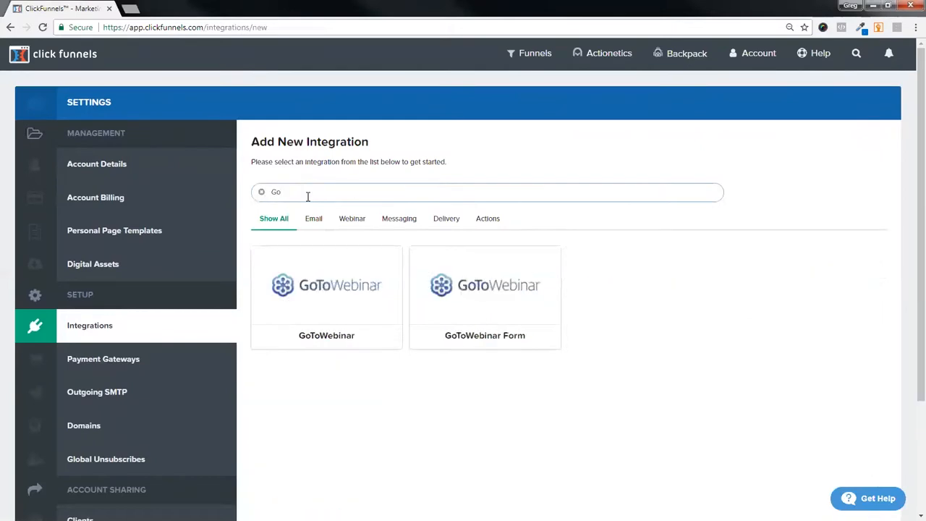
pyautogui.press('BackSpace')
pyautogui.press('BackSpace')
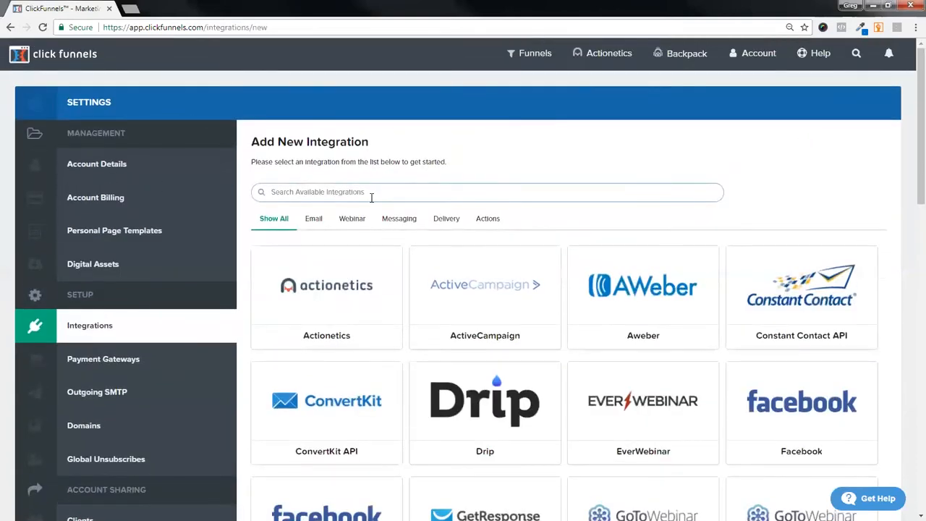
# Step: Search the available integrations for "mai" and open the MailChimp setup form
pyautogui.click(371, 198)
pyautogui.write('mai')
pyautogui.click(354, 292)
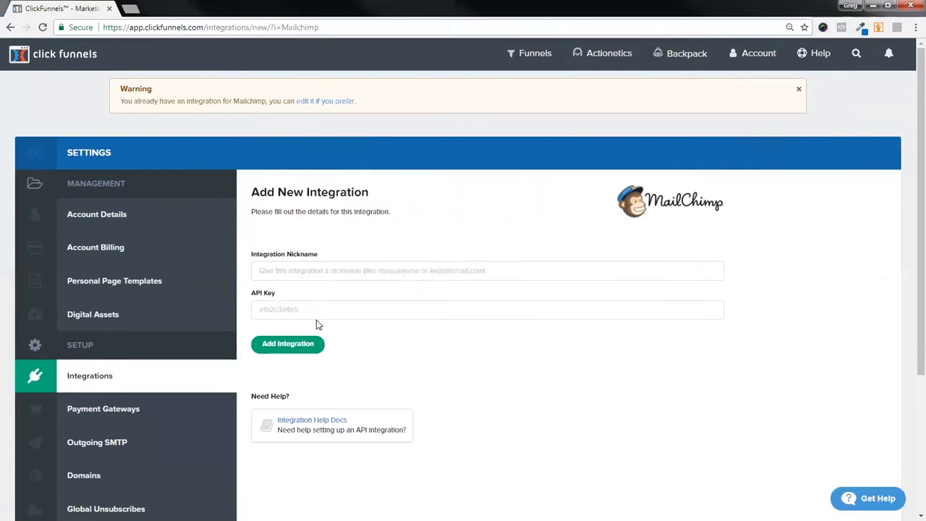
# Step: Return to the list of connected integrations, look over the existing entries and activate the search of My Integrations
pyautogui.click(83, 375)
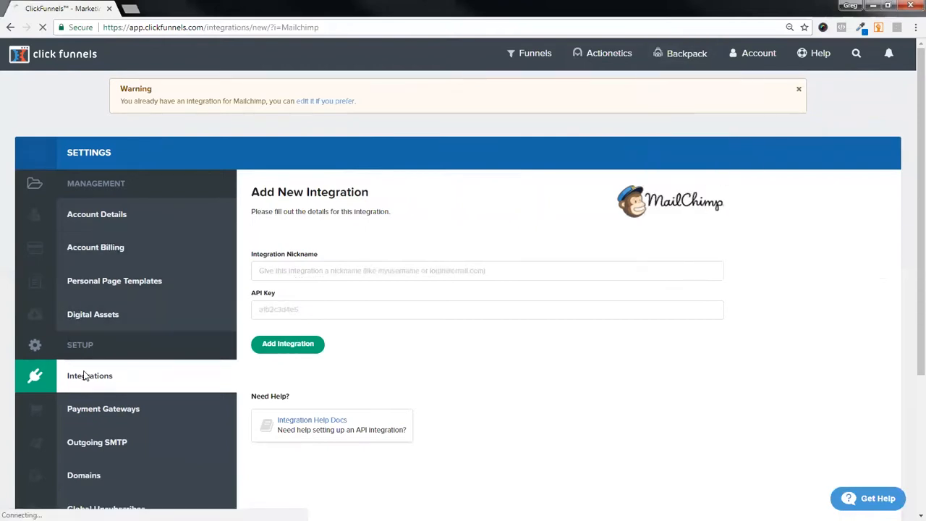
pyautogui.scroll(-1, 396, 370)
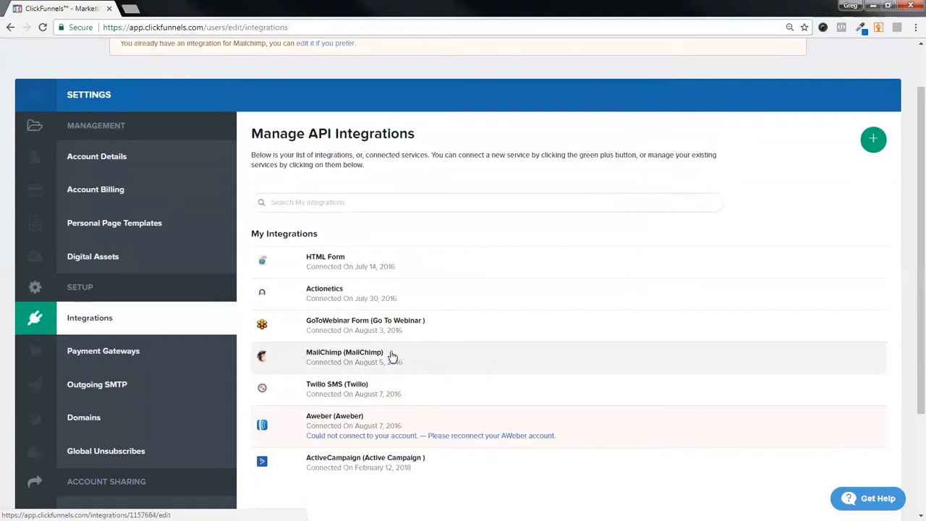
pyautogui.scroll(1, 405, 304)
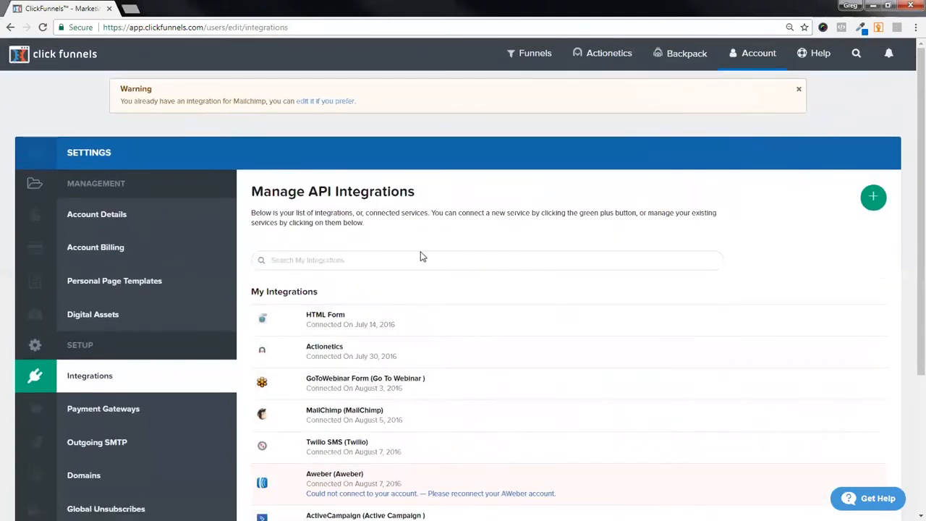
pyautogui.click(334, 263)
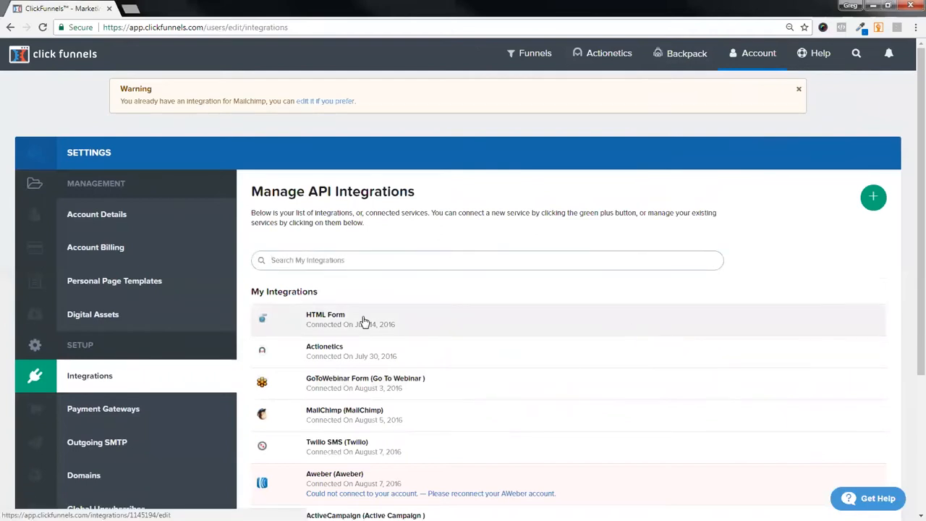
# Step: Start adding a new integration, browse the full list of available services and open the Zoom setup form
pyautogui.click(874, 197)
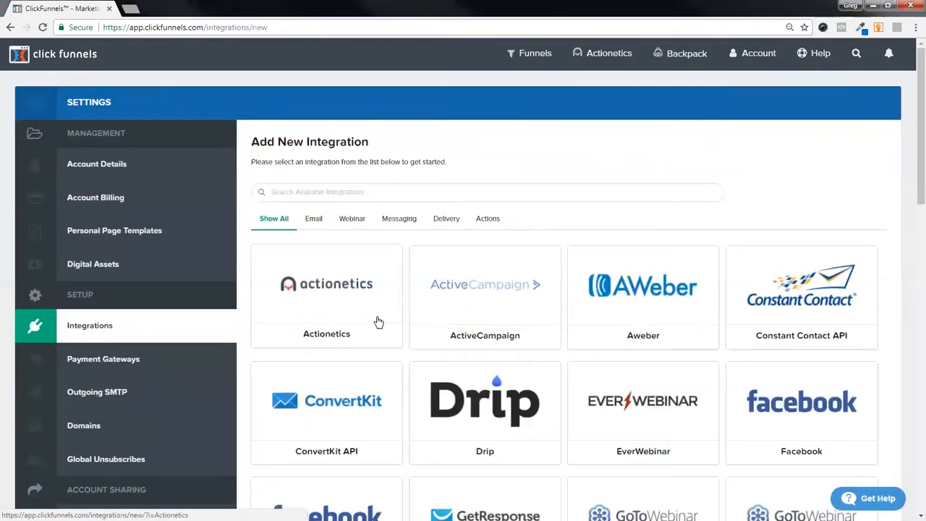
pyautogui.scroll(-2, 377, 322)
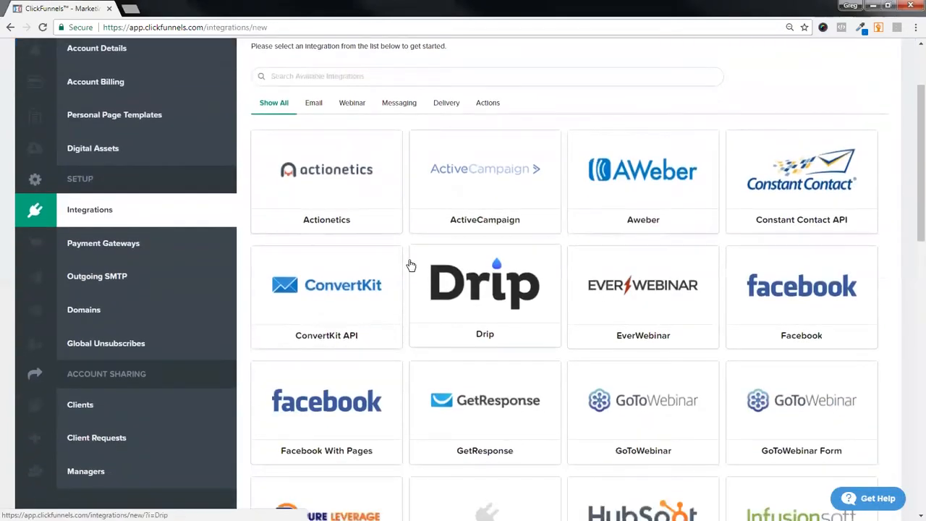
pyautogui.scroll(-2, 410, 265)
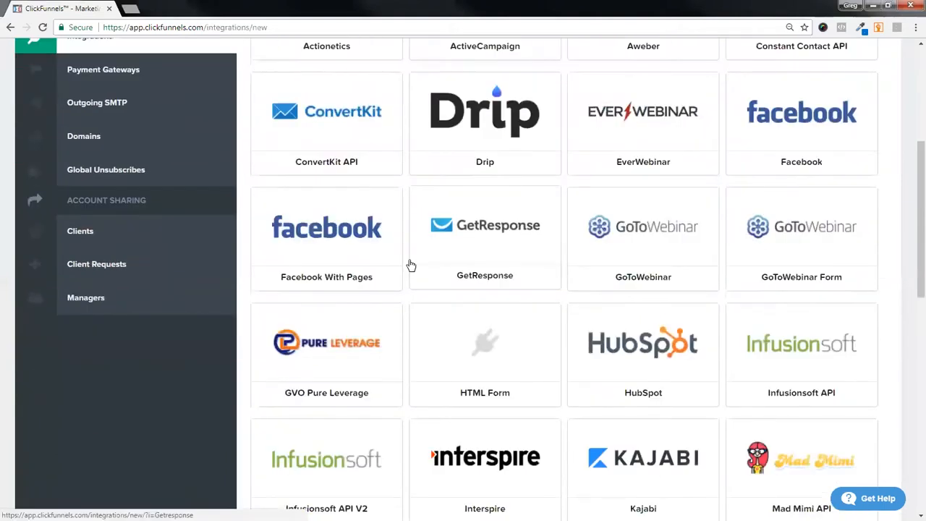
pyautogui.scroll(-4, 410, 265)
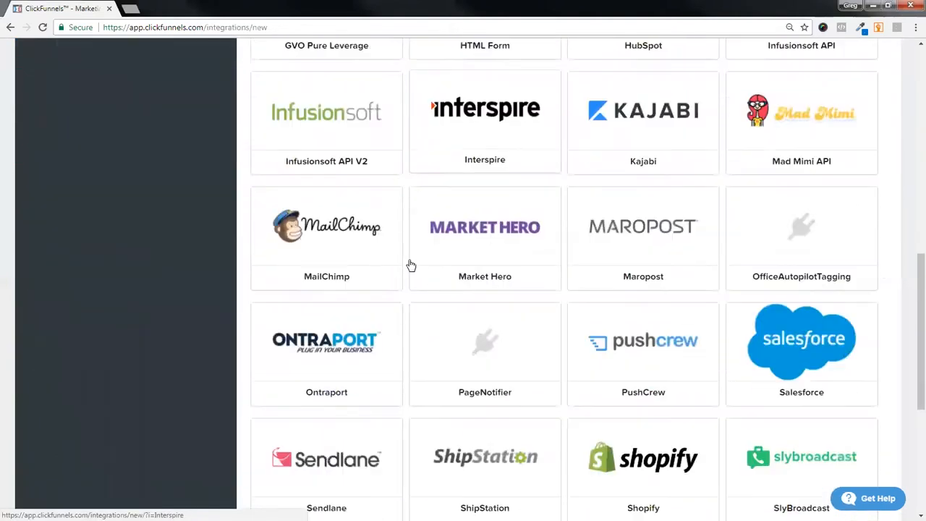
pyautogui.scroll(-2, 458, 237)
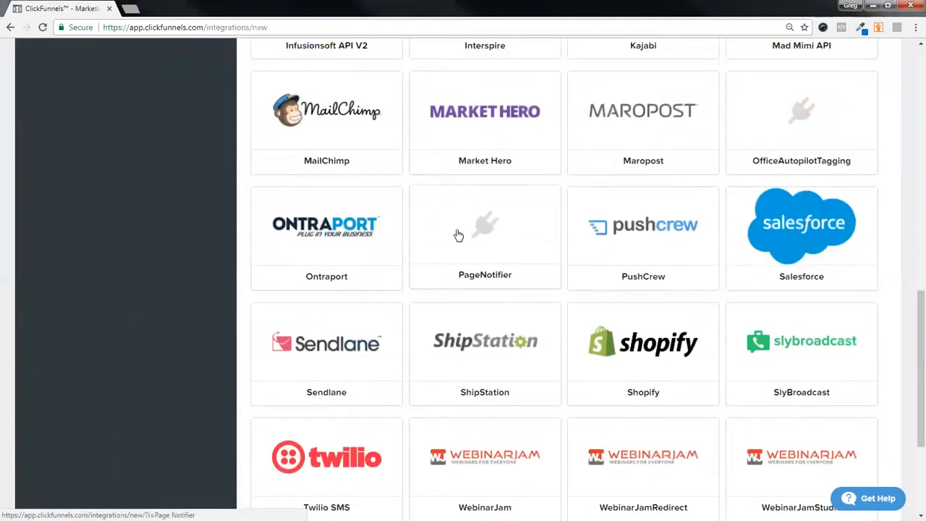
pyautogui.scroll(-2, 458, 234)
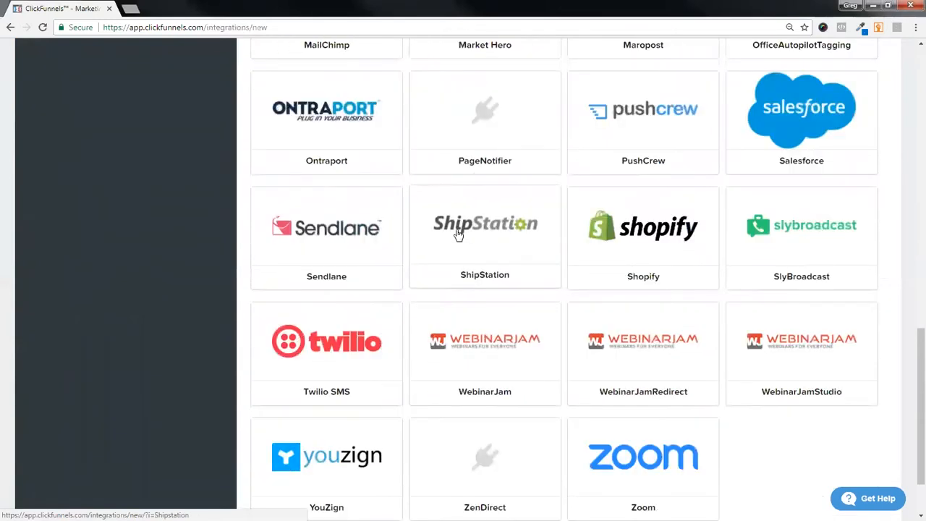
pyautogui.scroll(-1, 600, 337)
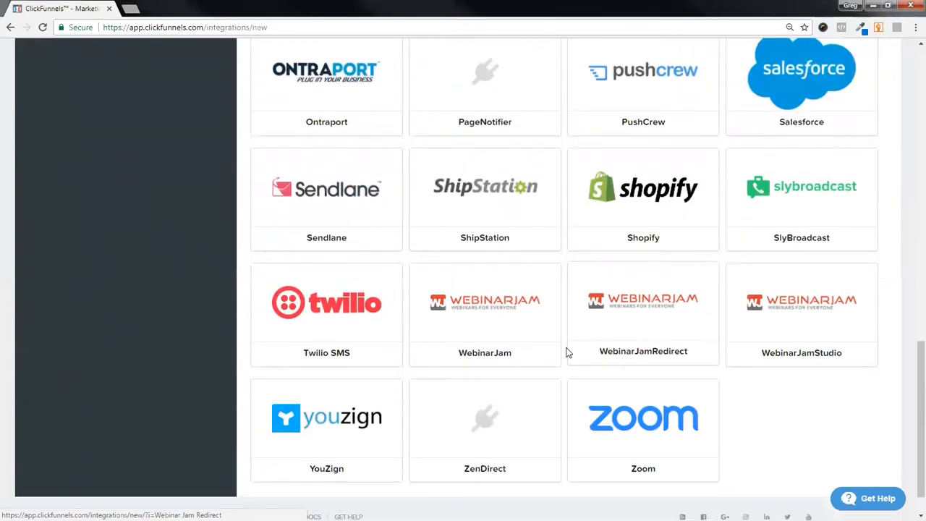
pyautogui.click(648, 398)
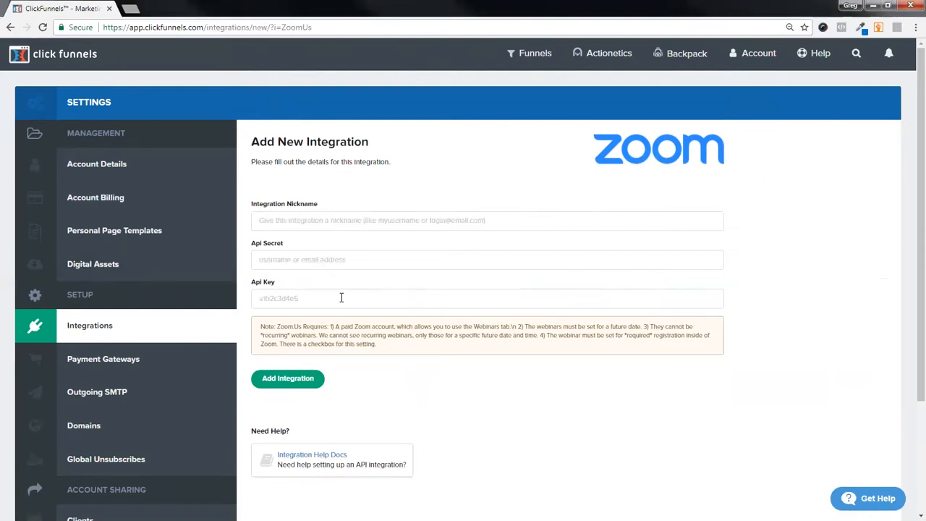
# Step: Leave the Zoom form for the connected integrations list and reopen the selection of new integrations
pyautogui.click(90, 327)
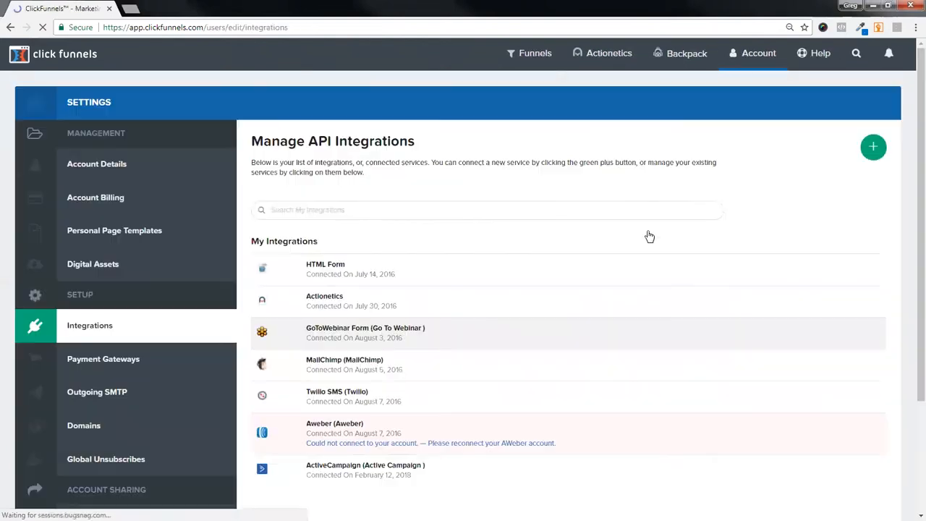
pyautogui.click(873, 148)
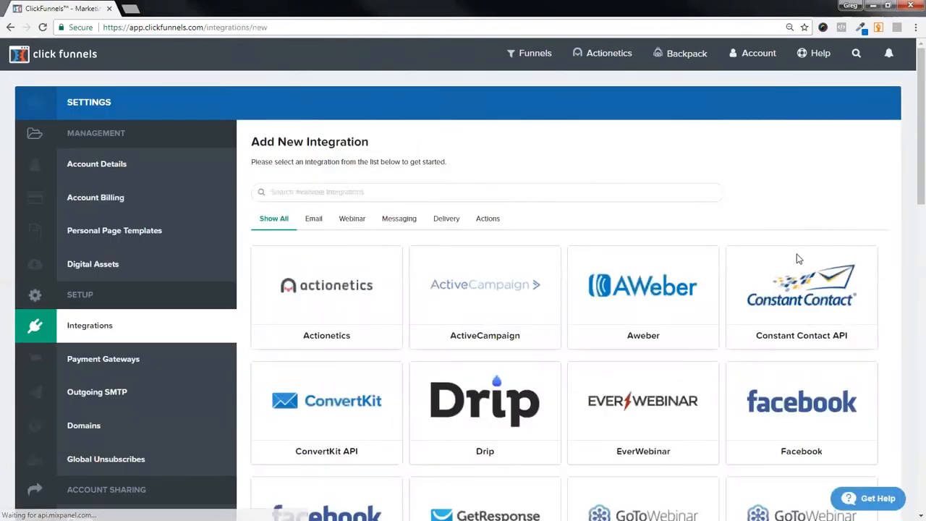
# Step: Choose the Constant Contact API integration, give it the nickname "Constant Contact" and start connecting it
pyautogui.scroll(-1, 697, 409)
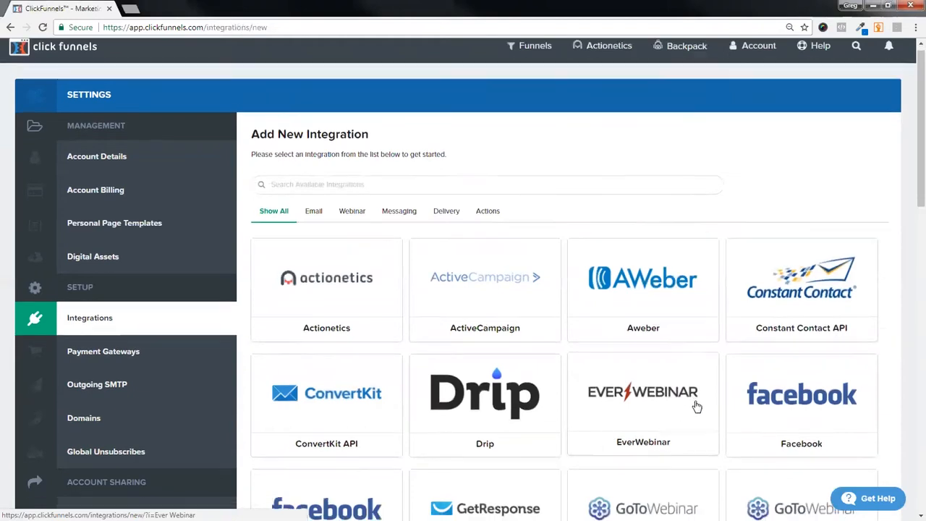
pyautogui.click(799, 251)
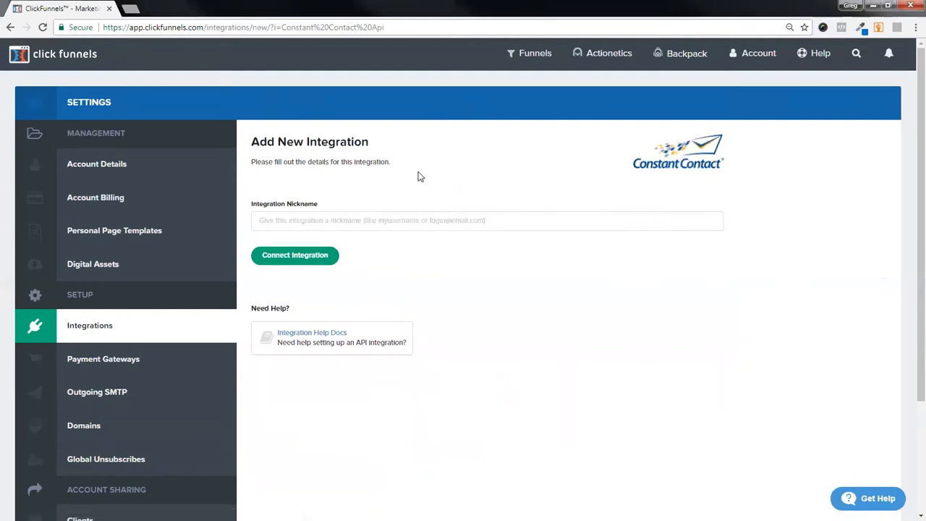
pyautogui.click(350, 219)
pyautogui.write('C')
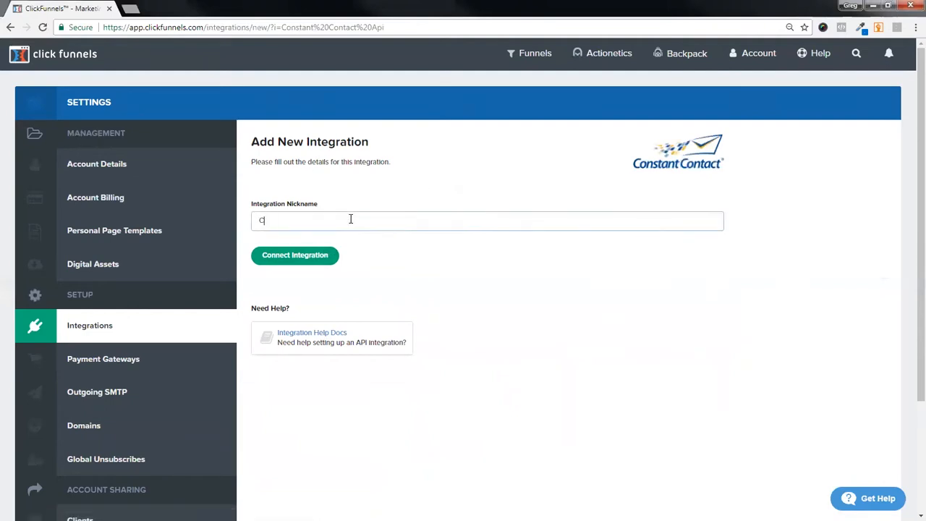
pyautogui.write('onstant Contac')
pyautogui.click(329, 255)
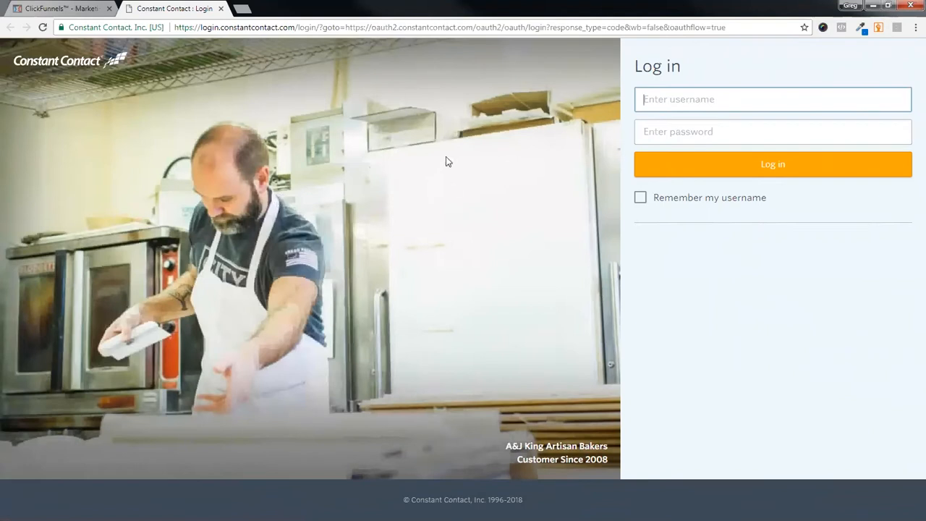
# Step: Review the Constant Contact setup form and its login page alternately, ending on the ClickFunnels form
pyautogui.click(61, 9)
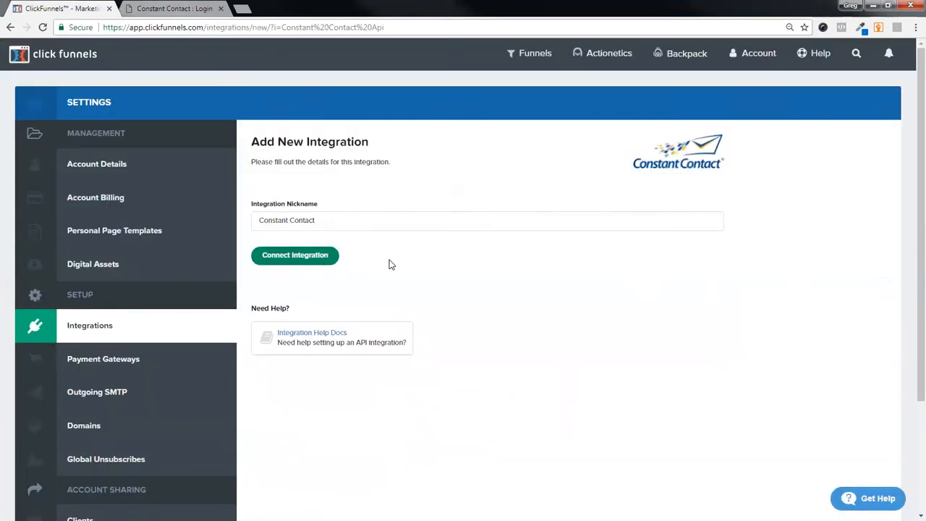
pyautogui.click(178, 8)
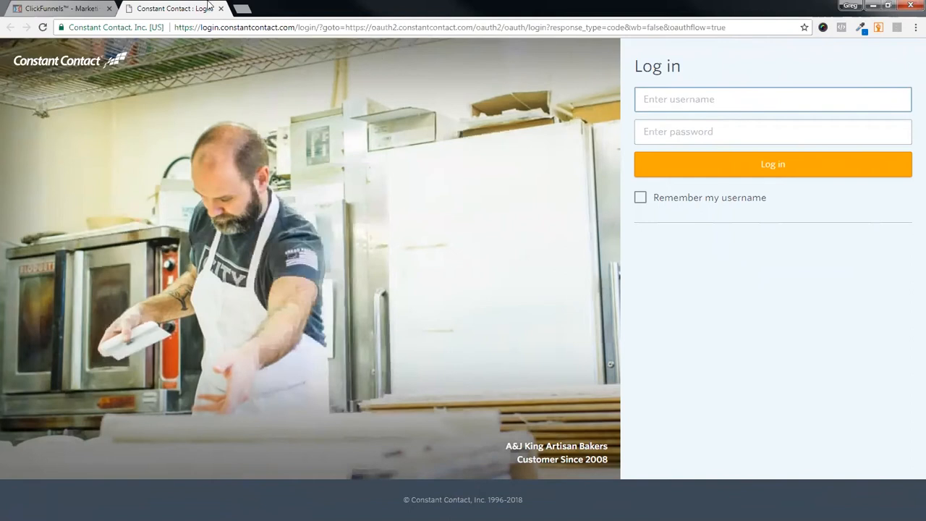
pyautogui.click(80, 8)
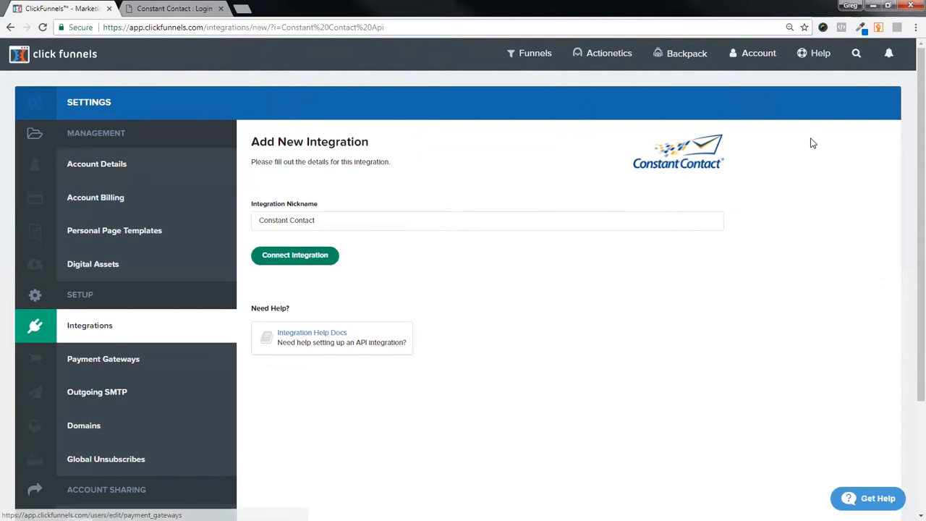
# Step: Go back to the connected integrations list, start adding a new integration and browse the available services
pyautogui.click(93, 327)
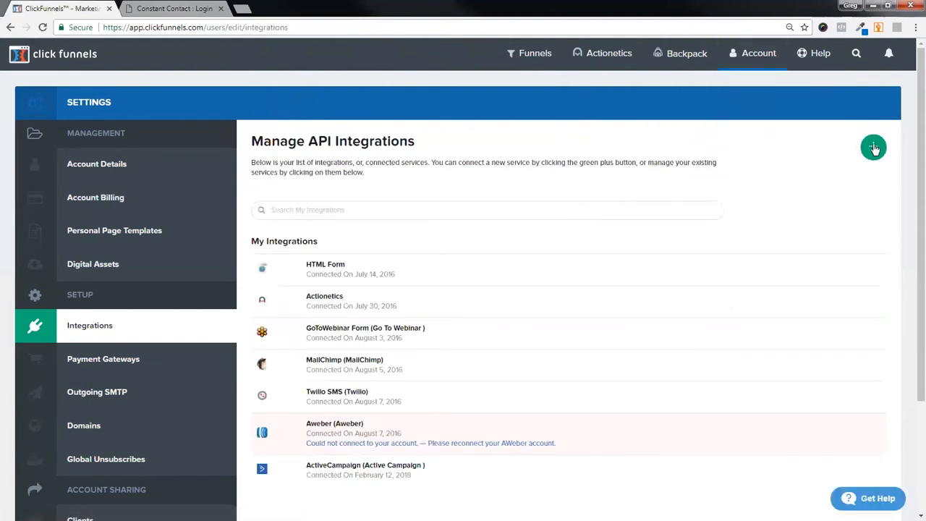
pyautogui.click(874, 147)
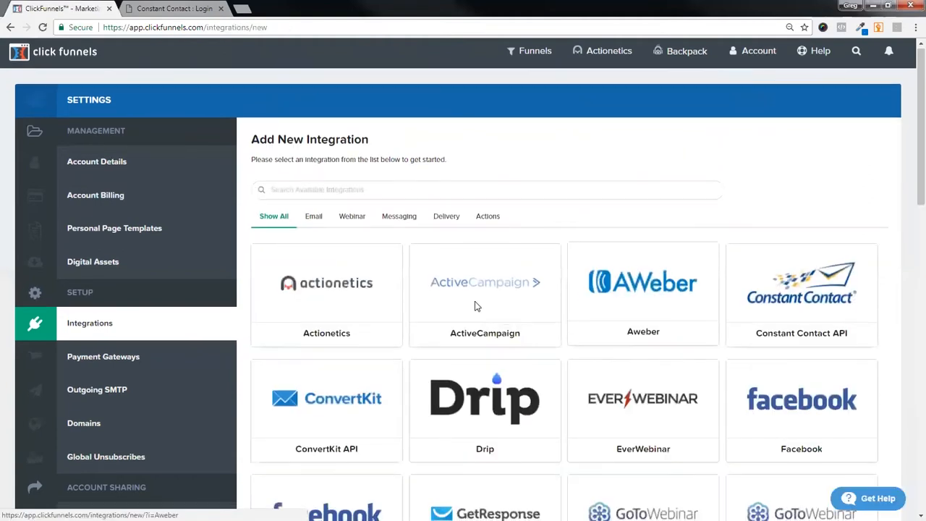
pyautogui.scroll(-5, 420, 303)
pyautogui.scroll(4, 407, 311)
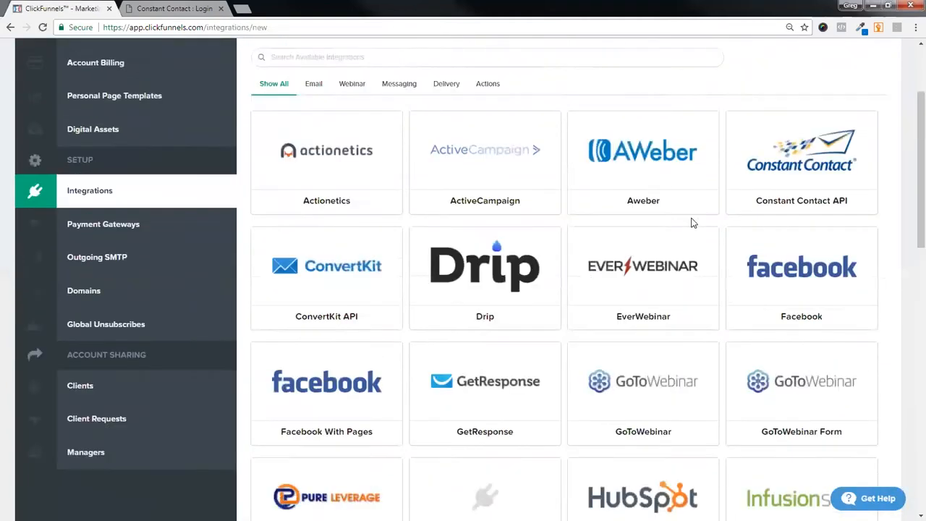
pyautogui.scroll(2, 590, 389)
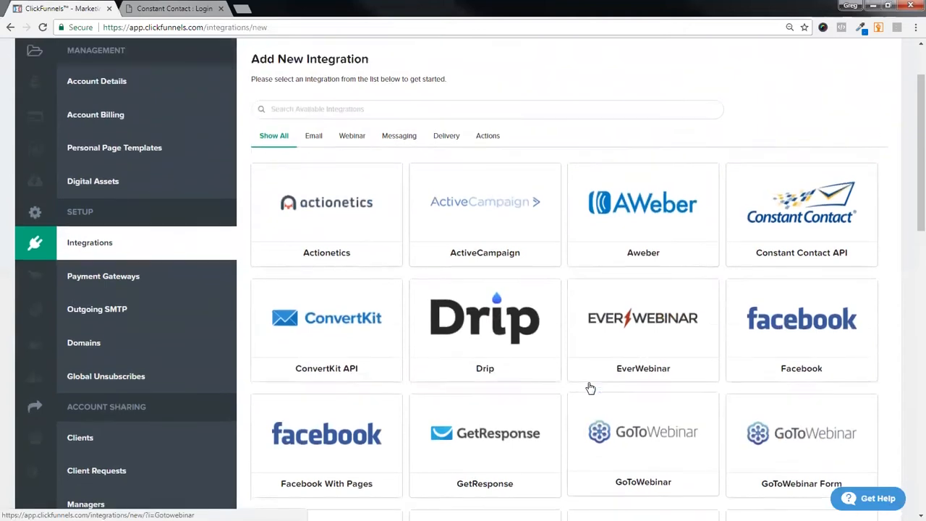